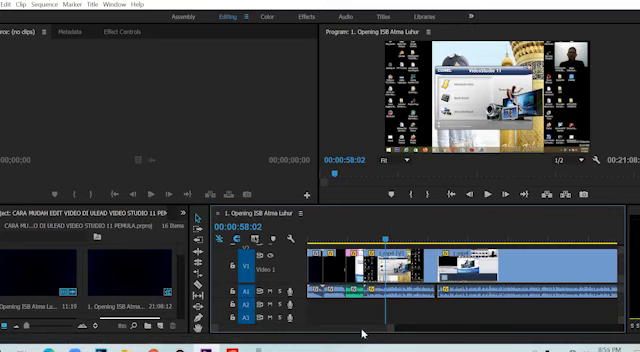
pyautogui.moveTo(362, 331); pyautogui.dragTo(503, 339)
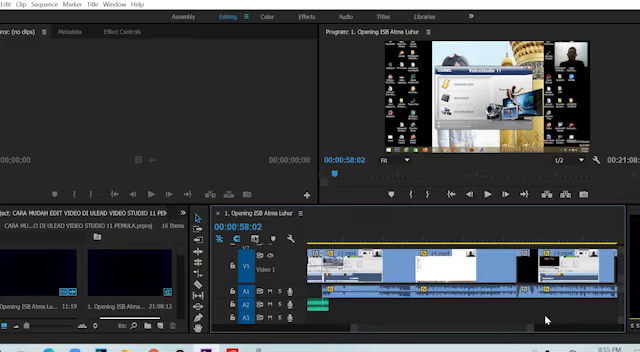
pyautogui.moveTo(547, 330)
pyautogui.mouseDown()
pyautogui.moveTo(505, 330)
pyautogui.moveTo(568, 333)
pyautogui.moveTo(410, 336)
pyautogui.mouseUp()
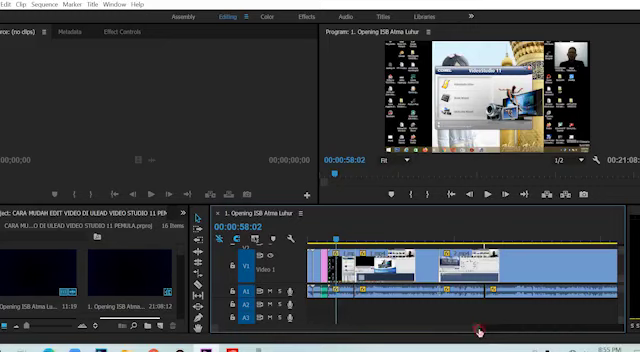
pyautogui.moveTo(480, 331); pyautogui.dragTo(512, 333)
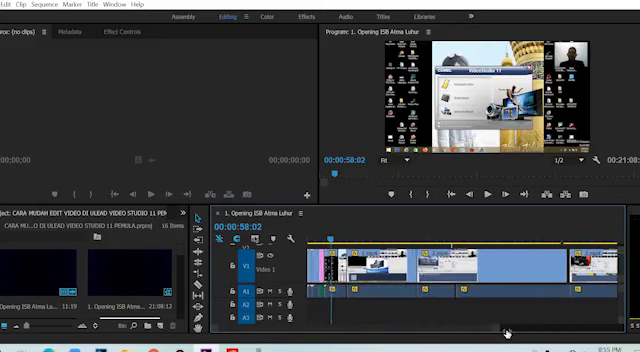
pyautogui.moveTo(512, 333); pyautogui.dragTo(445, 330)
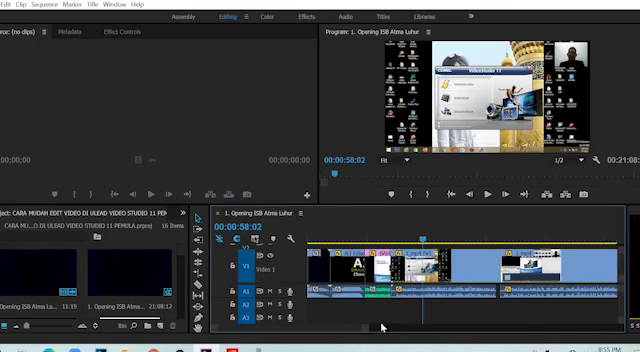
# - Play the tutorial sequence from the timeline to review its clips and audio
pyautogui.press('space')
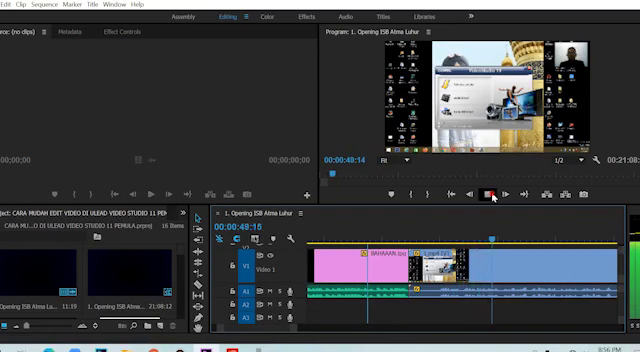
# - Stop playback and scrub the playhead through the opening clip to about 00:00:36
pyautogui.click(488, 194)
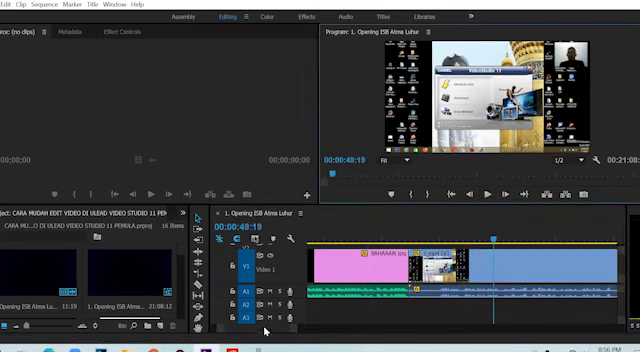
pyautogui.scroll(3, 265, 330)
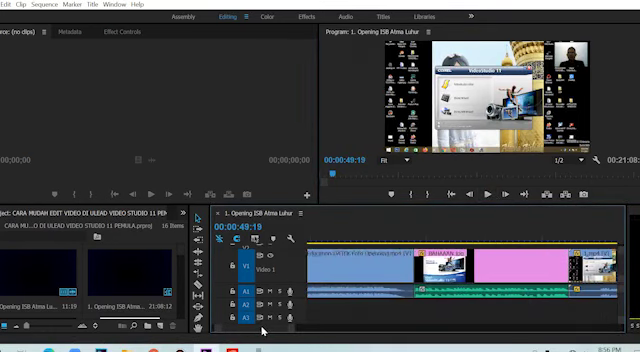
pyautogui.scroll(3, 263, 330)
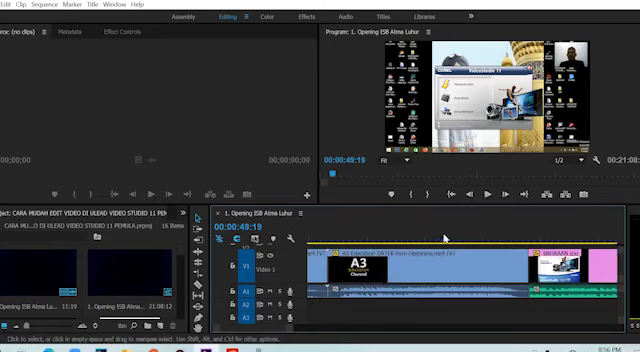
pyautogui.click(438, 243)
pyautogui.moveTo(438, 243); pyautogui.dragTo(447, 243)
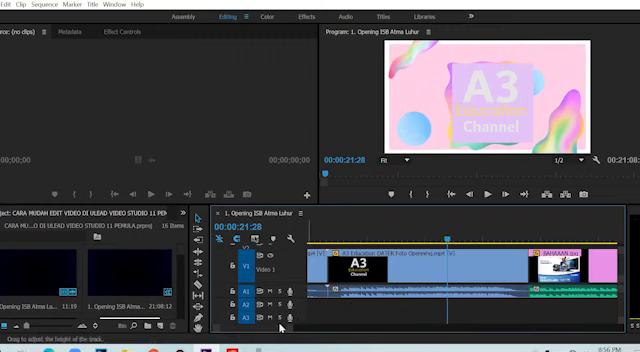
pyautogui.scroll(-5, 271, 330)
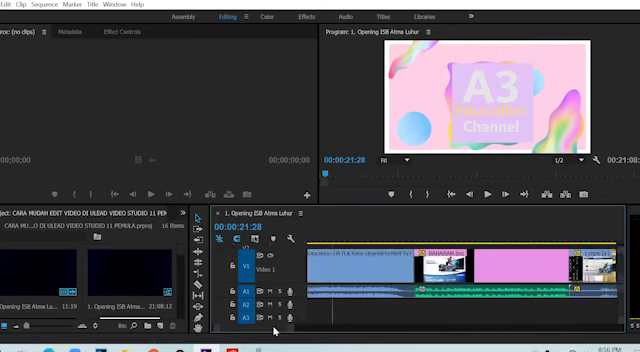
pyautogui.click(403, 244)
pyautogui.click(410, 240)
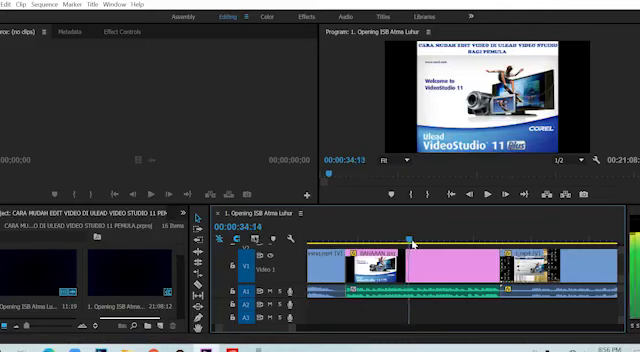
pyautogui.moveTo(410, 240); pyautogui.dragTo(430, 240)
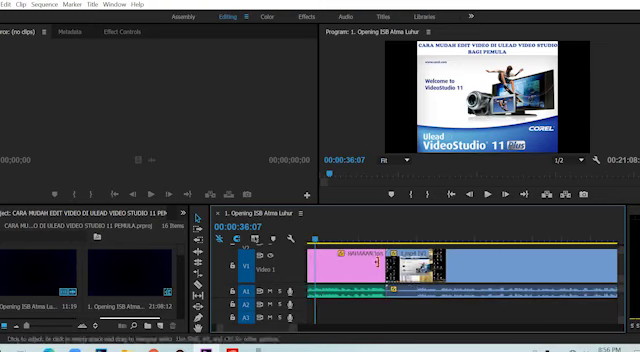
pyautogui.scroll(-3, 275, 330)
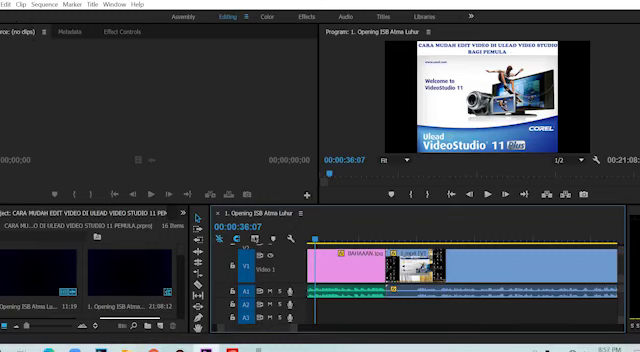
# - Import the '15 BACKSOUND HAPPY THEME' music file into the project via File > Import
pyautogui.click(5, 4)
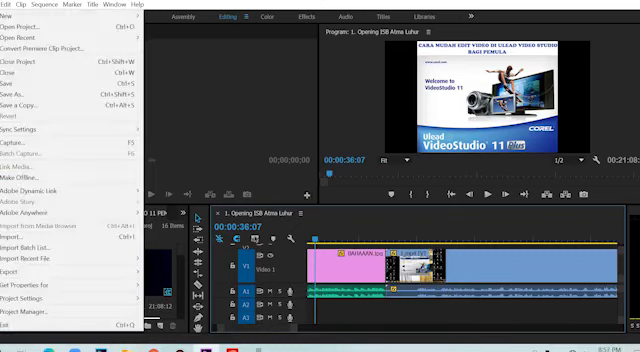
pyautogui.click(22, 237)
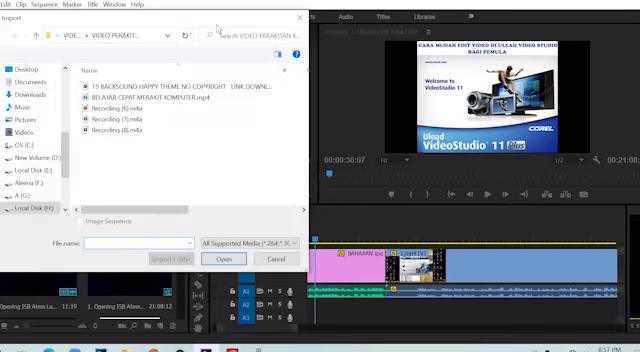
pyautogui.click(145, 87)
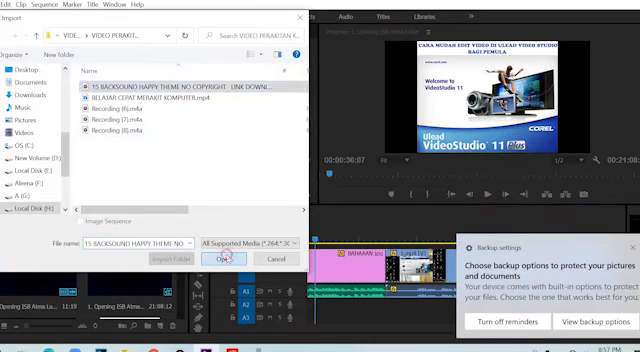
pyautogui.click(225, 259)
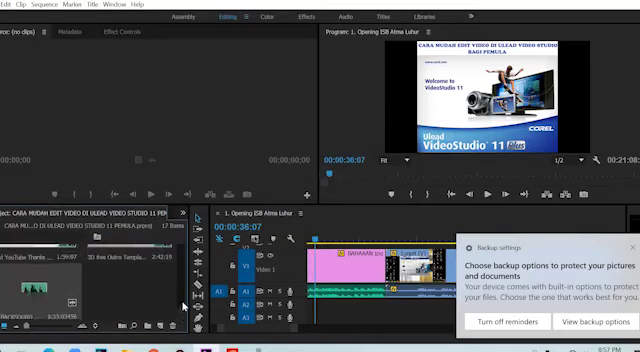
pyautogui.scroll(4, 90, 280)
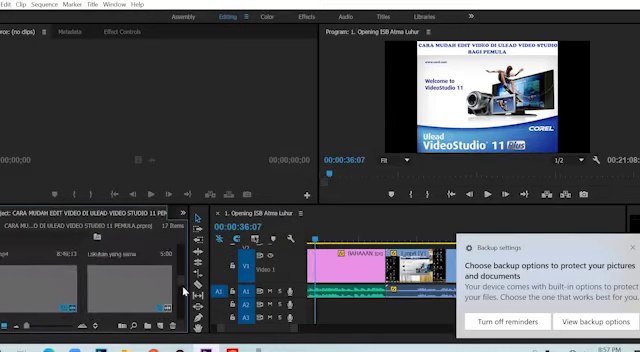
pyautogui.scroll(-3, 183, 289)
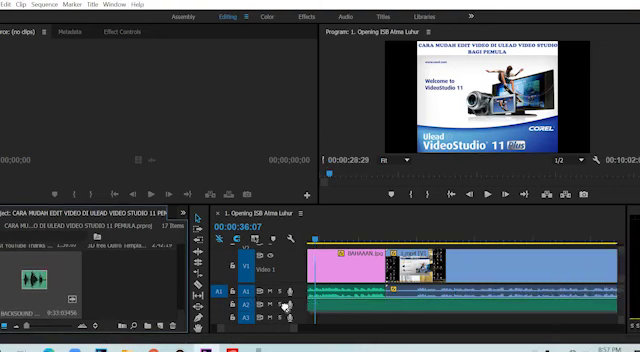
# - Place the BACKSOUND clip on audio track A2 under the video and zoom the timeline out
pyautogui.moveTo(173, 307); pyautogui.dragTo(410, 306)
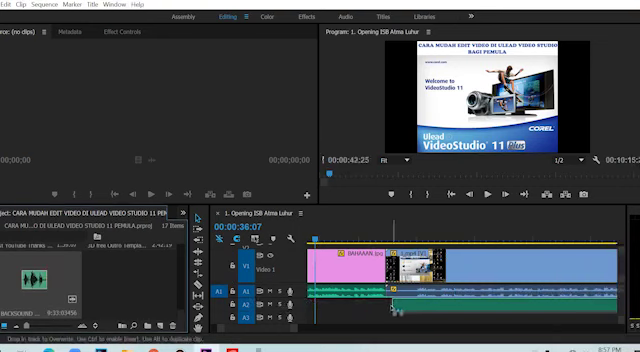
pyautogui.click(351, 327)
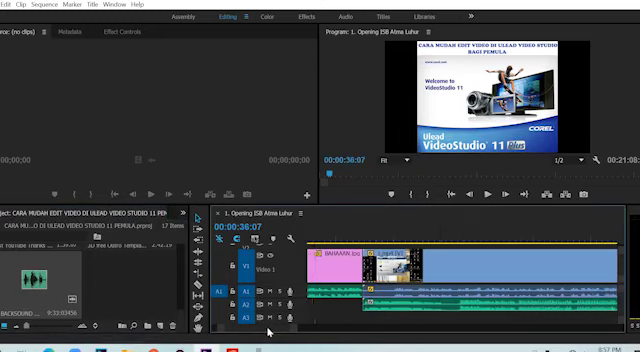
pyautogui.press('-')
pyautogui.press('-')
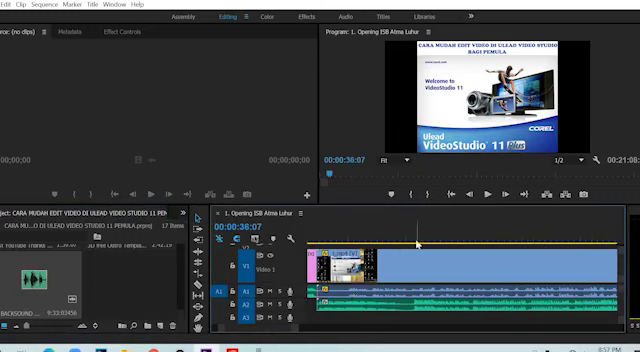
# - Preview the mix from about 50 seconds, jumping ahead past one minute, then stop
pyautogui.click(417, 241)
pyautogui.moveTo(415, 241); pyautogui.dragTo(412, 241)
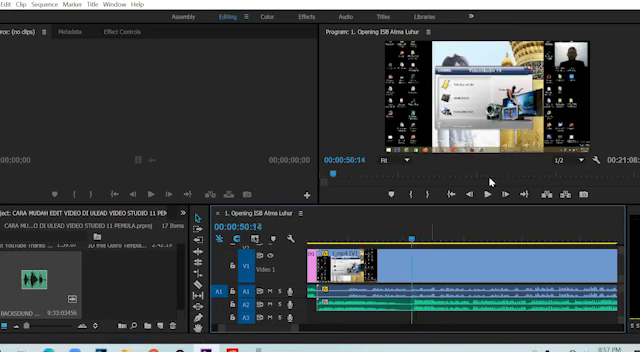
pyautogui.click(487, 195)
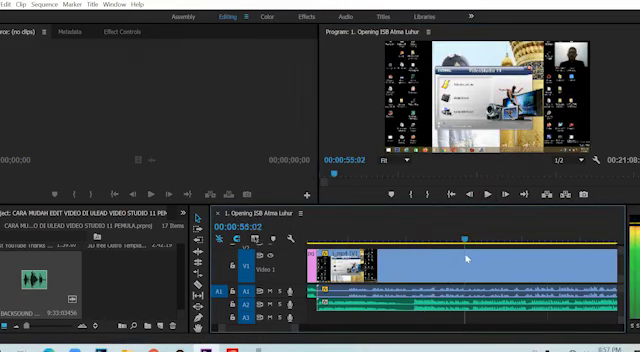
pyautogui.click(554, 241)
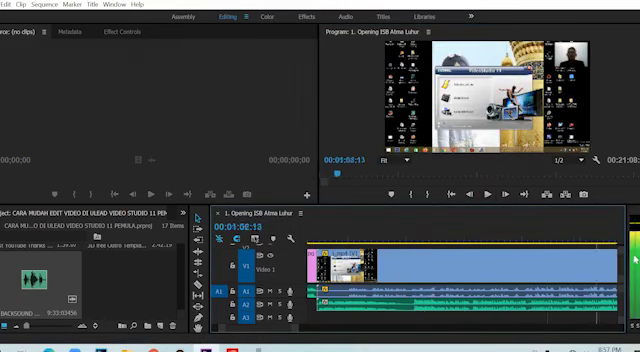
pyautogui.click(542, 241)
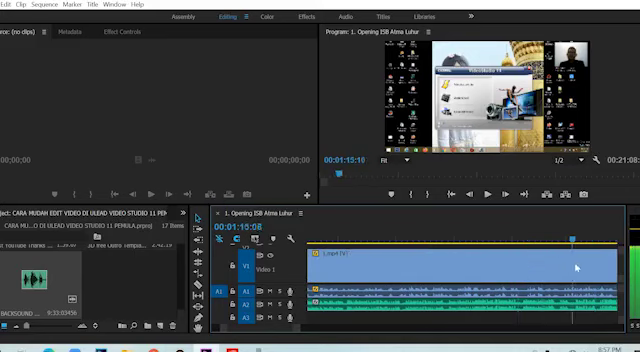
pyautogui.press('space')
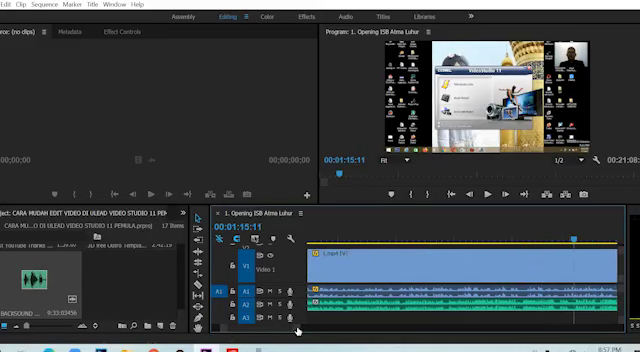
pyautogui.moveTo(298, 330)
pyautogui.mouseDown()
pyautogui.moveTo(380, 341)
pyautogui.moveTo(360, 342)
pyautogui.mouseUp()
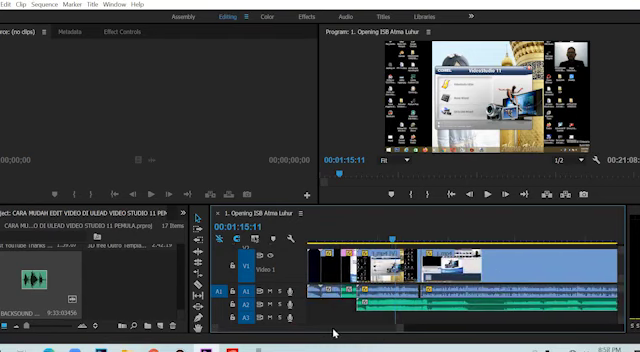
pyautogui.moveTo(333, 330)
pyautogui.mouseDown()
pyautogui.moveTo(346, 333)
pyautogui.moveTo(340, 333)
pyautogui.mouseUp()
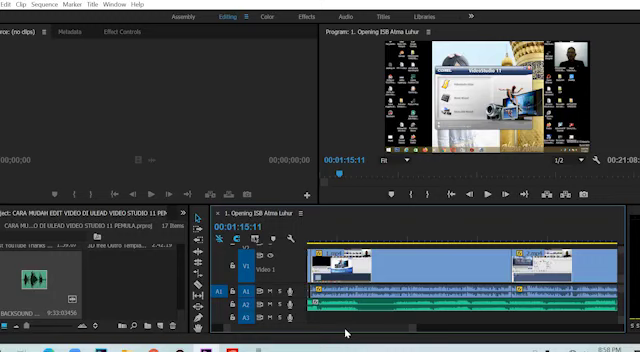
# - Park the playhead near 3:55 and split the A2 music clip there with the Razor tool
pyautogui.moveTo(475, 242); pyautogui.dragTo(473, 242)
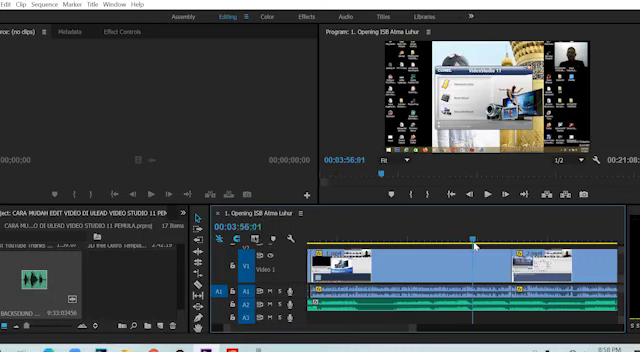
pyautogui.click(489, 196)
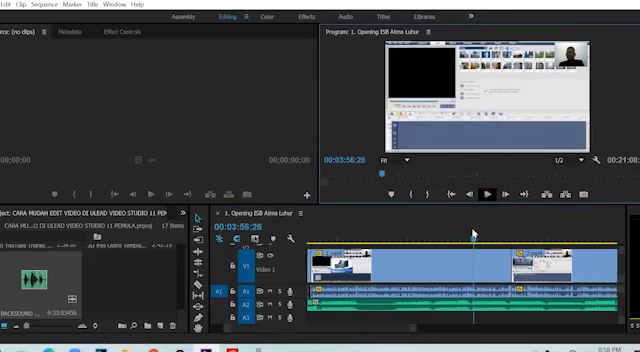
pyautogui.click(473, 241)
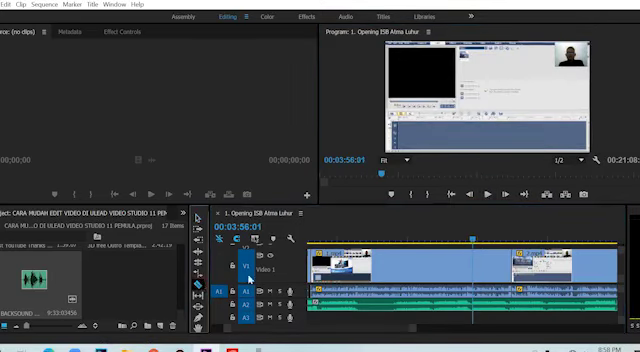
pyautogui.click(200, 286)
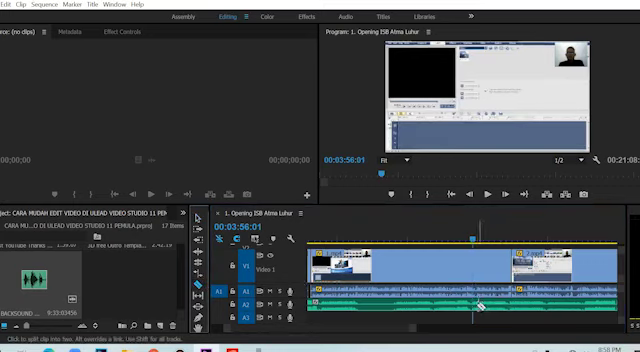
pyautogui.click(474, 306)
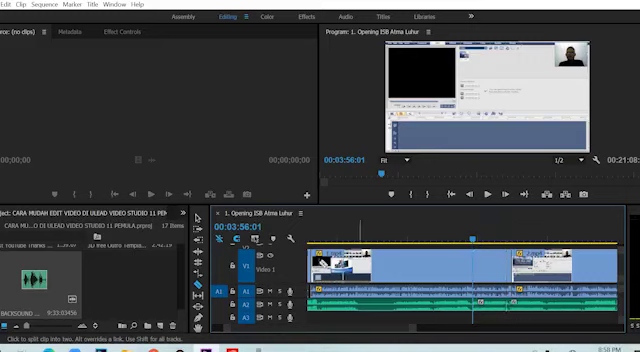
# - Delete the music before the cut and the trailing part, keeping one short piece
pyautogui.click(201, 218)
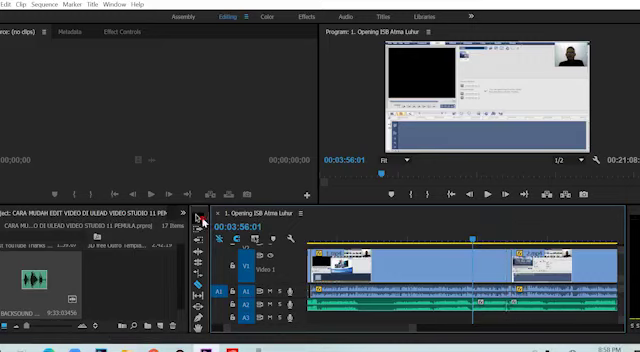
pyautogui.click(404, 306)
pyautogui.press('Delete')
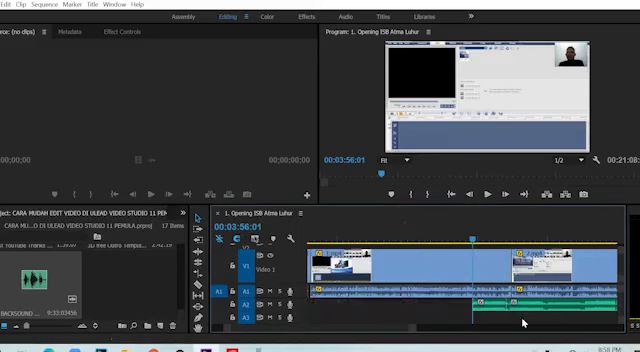
pyautogui.click(540, 310)
pyautogui.press('Delete')
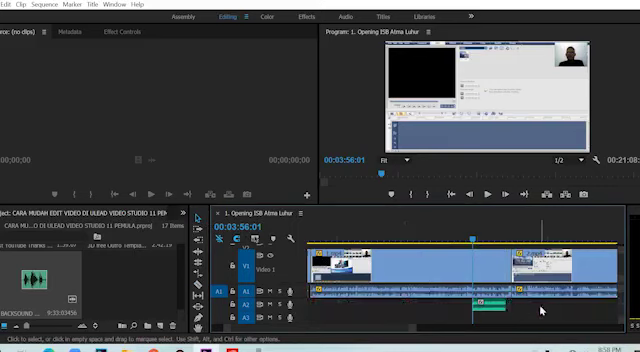
# - Drag the short music piece earlier on A2 and preview it against the video
pyautogui.moveTo(491, 306); pyautogui.dragTo(358, 306)
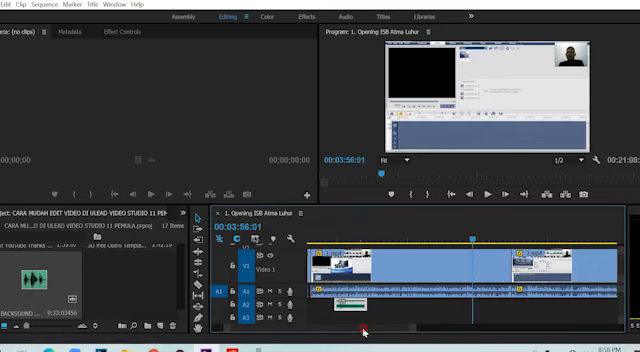
pyautogui.moveTo(363, 330); pyautogui.dragTo(358, 330)
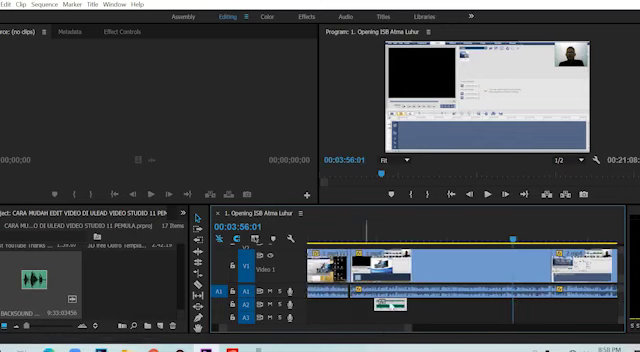
pyautogui.moveTo(390, 305); pyautogui.dragTo(368, 306)
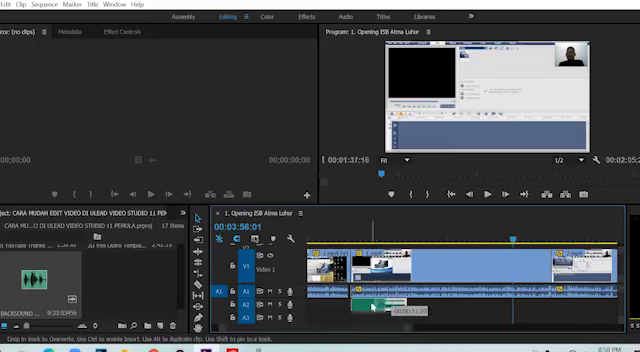
pyautogui.click(344, 242)
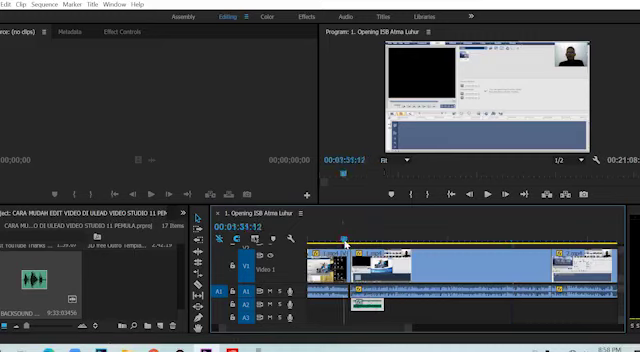
pyautogui.click(487, 194)
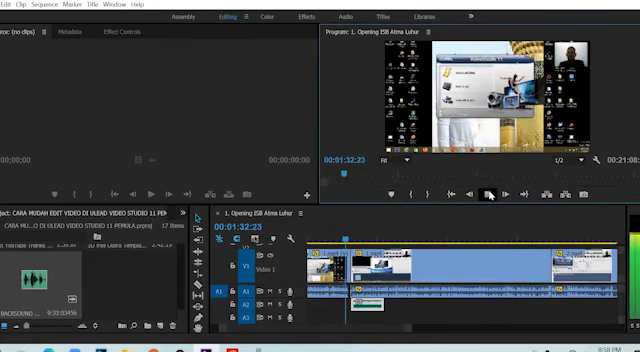
pyautogui.click(489, 194)
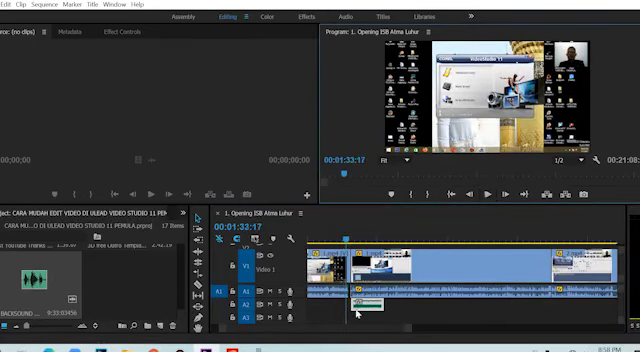
pyautogui.press('Delete')
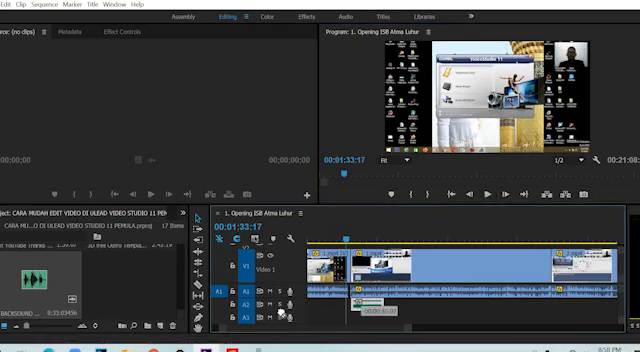
# - Position the music piece under the video's opening and play that section to check it
pyautogui.moveTo(357, 303); pyautogui.dragTo(318, 310)
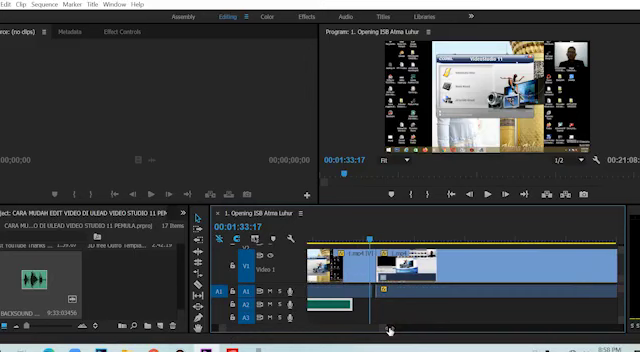
pyautogui.scroll(3, 408, 327)
pyautogui.scroll(-2, 441, 330)
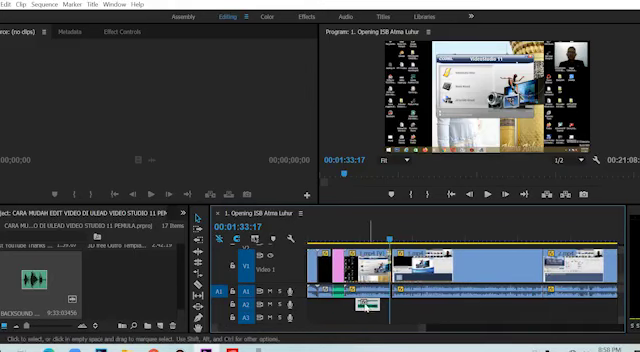
pyautogui.moveTo(369, 303); pyautogui.dragTo(355, 303)
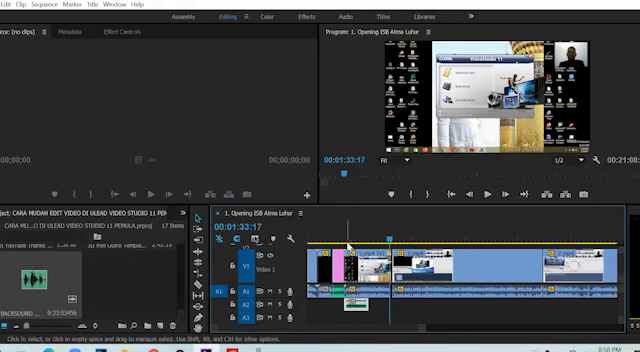
pyautogui.click(348, 243)
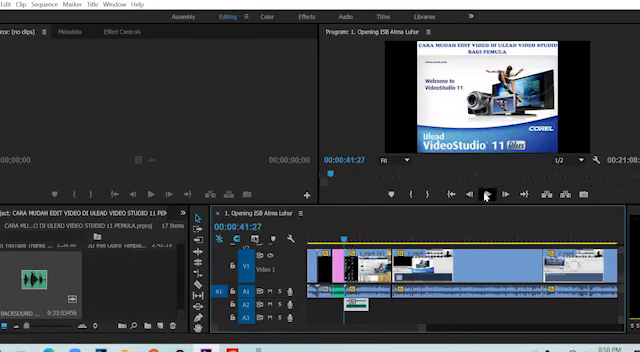
pyautogui.click(487, 196)
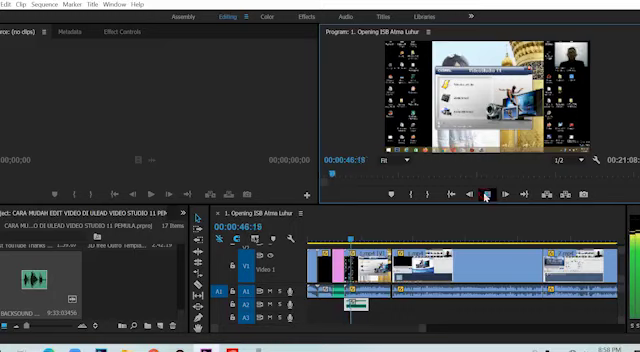
pyautogui.click(486, 194)
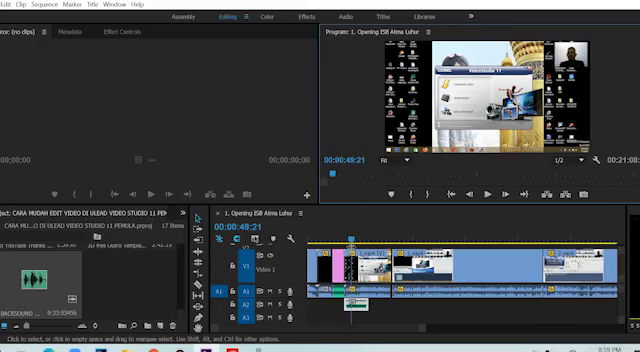
# - Move the playhead to where the music begins and replay the opening once more
pyautogui.rightClick(350, 240)
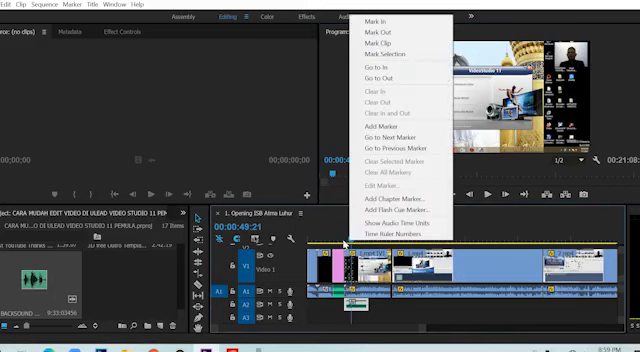
pyautogui.click(345, 243)
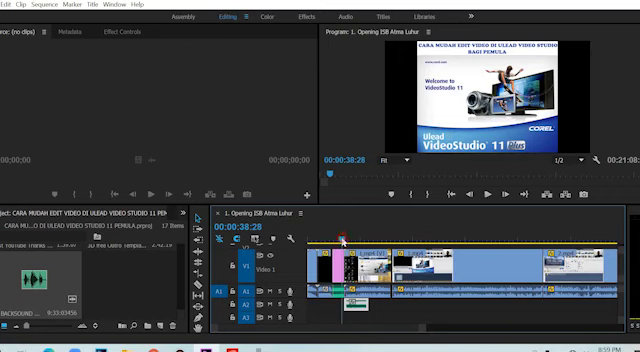
pyautogui.moveTo(342, 240); pyautogui.dragTo(349, 240)
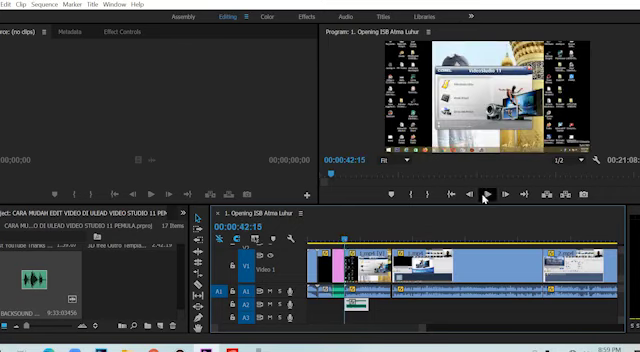
pyautogui.click(487, 194)
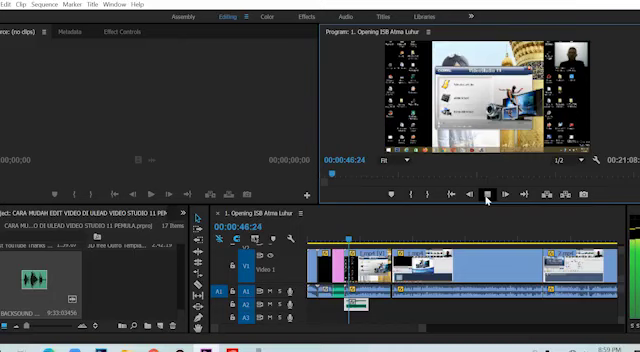
pyautogui.click(486, 197)
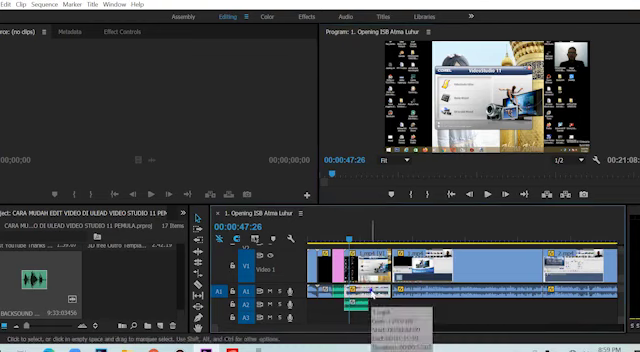
pyautogui.rightClick(374, 293)
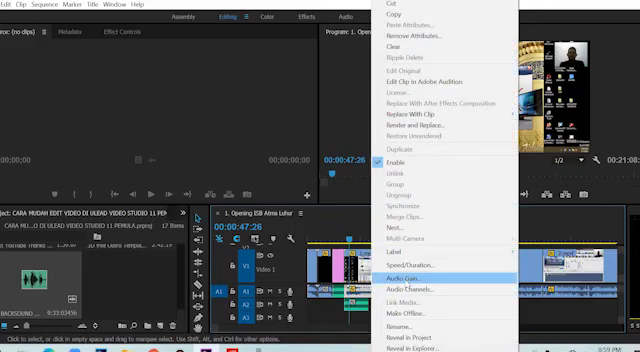
pyautogui.click(402, 279)
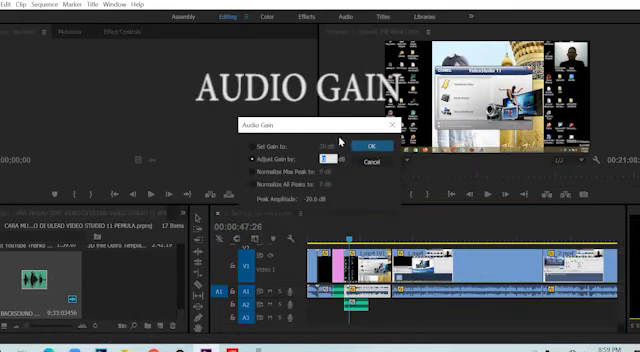
pyautogui.moveTo(336, 127); pyautogui.dragTo(396, 114)
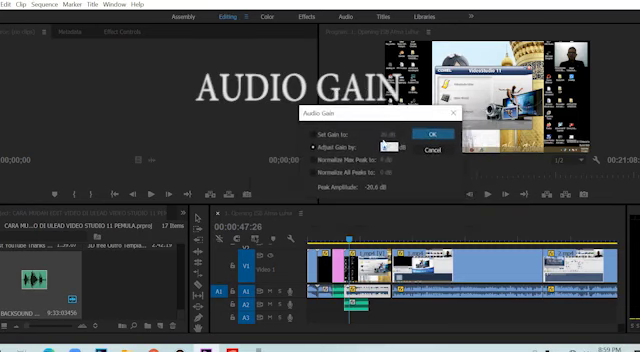
pyautogui.moveTo(420, 114); pyautogui.dragTo(481, 105)
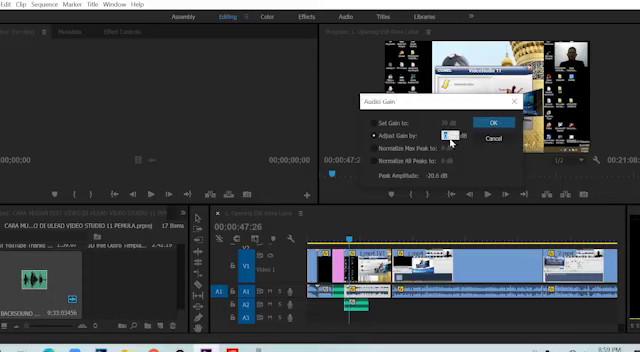
pyautogui.write('7')
pyautogui.click(493, 122)
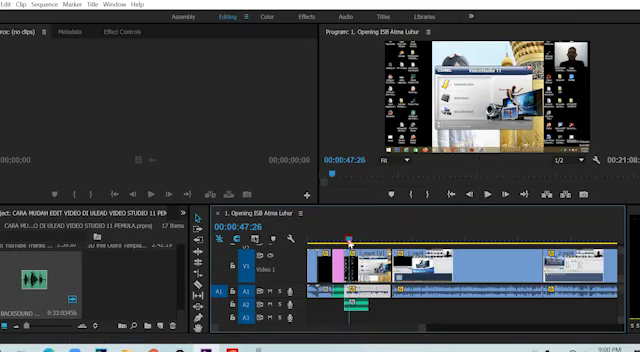
pyautogui.moveTo(349, 241); pyautogui.dragTo(345, 239)
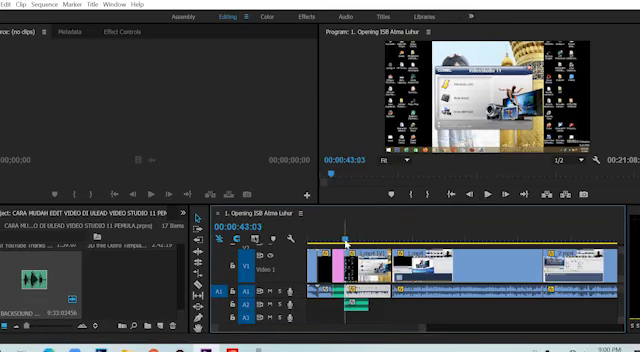
pyautogui.click(486, 194)
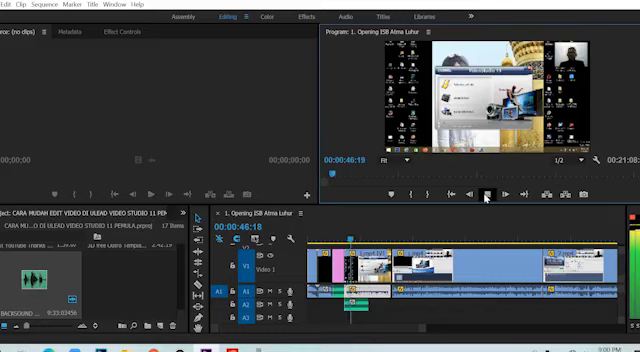
# - Lower the A2 backsound clip by -10 dB using Audio Gain
pyautogui.moveTo(362, 306); pyautogui.dragTo(363, 308)
pyautogui.rightClick(363, 308)
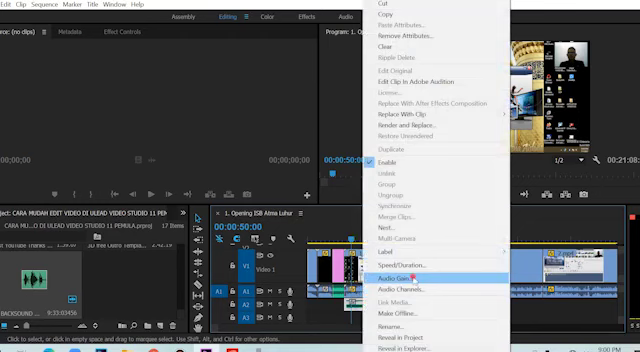
pyautogui.click(413, 277)
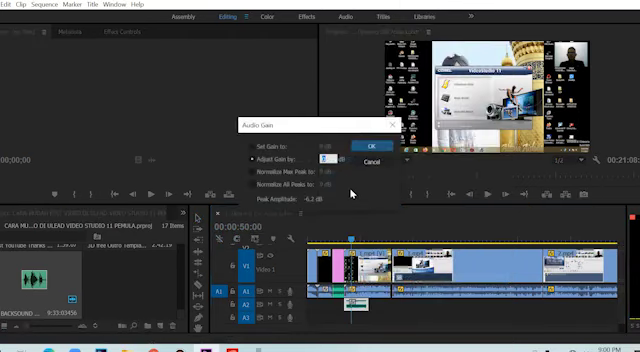
pyautogui.write('-10')
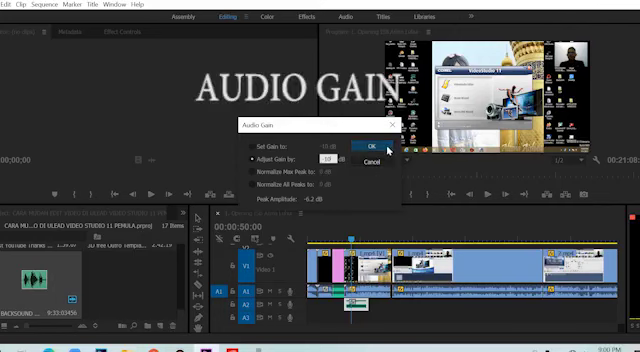
pyautogui.click(388, 147)
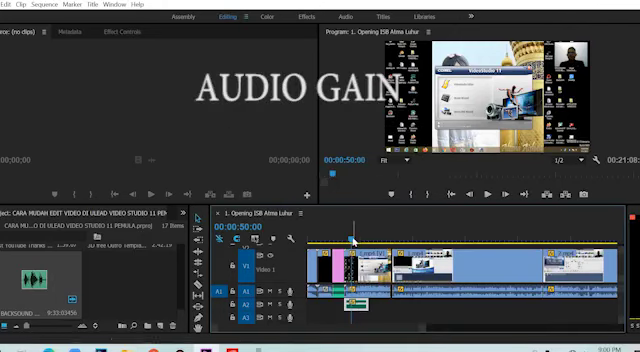
# - Replay from before the music starts to hear the new voice and music balance
pyautogui.moveTo(352, 240); pyautogui.dragTo(342, 240)
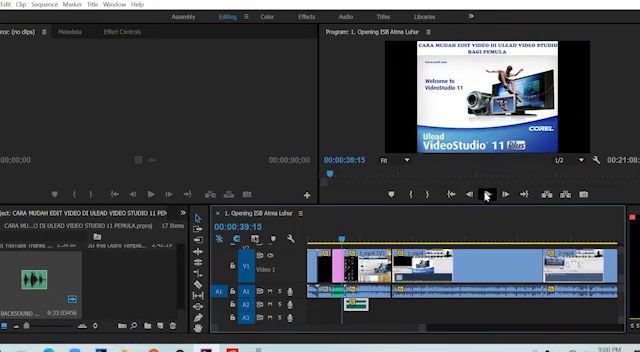
pyautogui.click(489, 195)
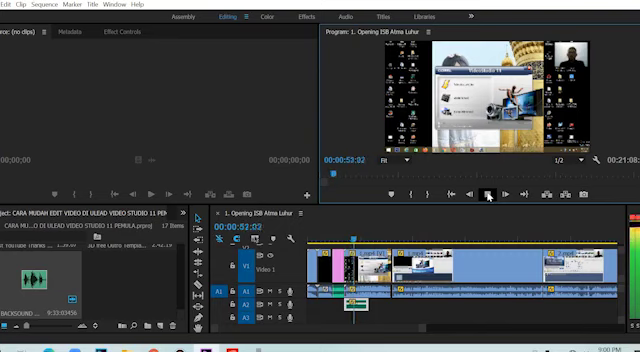
pyautogui.click(488, 194)
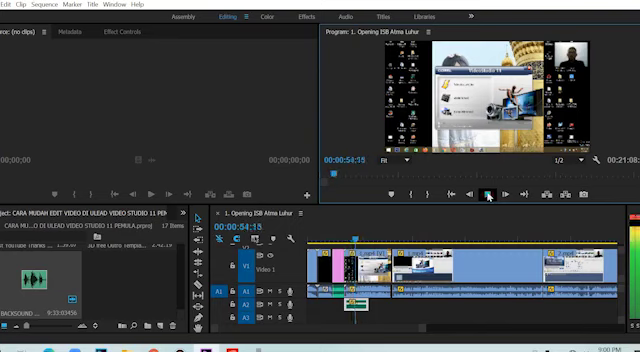
# - Apply another Audio Gain adjustment to the backsound clip on A2
pyautogui.rightClick(363, 307)
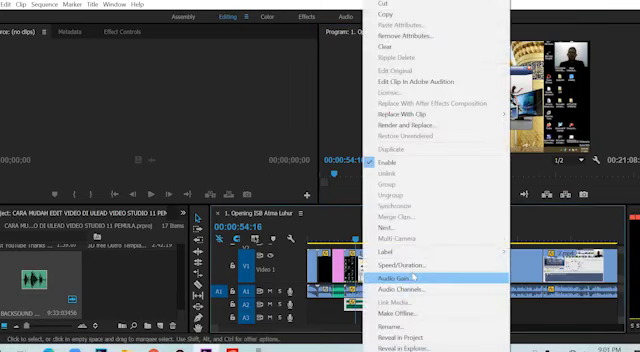
pyautogui.click(403, 279)
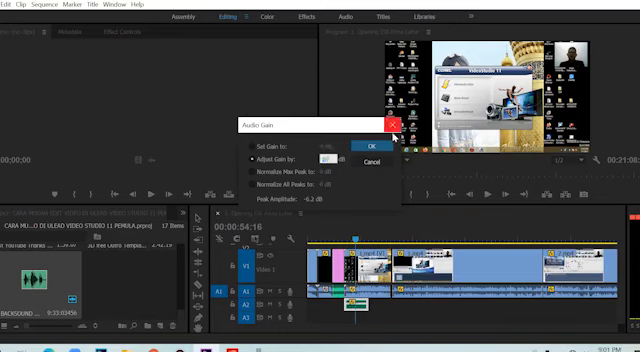
pyautogui.click(370, 147)
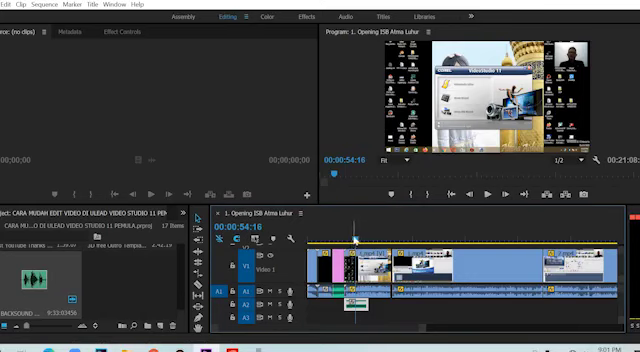
# - Replay the music section to check the level, then park the playhead near 56 seconds
pyautogui.moveTo(355, 240); pyautogui.dragTo(344, 242)
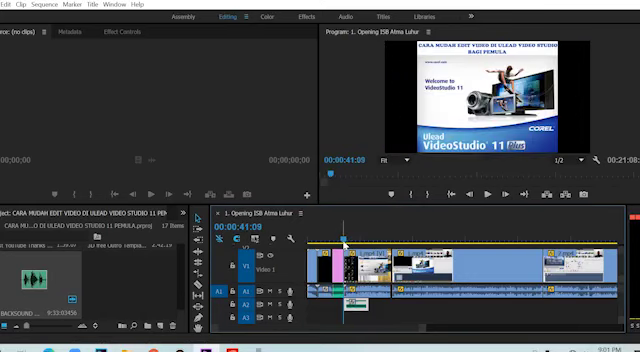
pyautogui.click(487, 194)
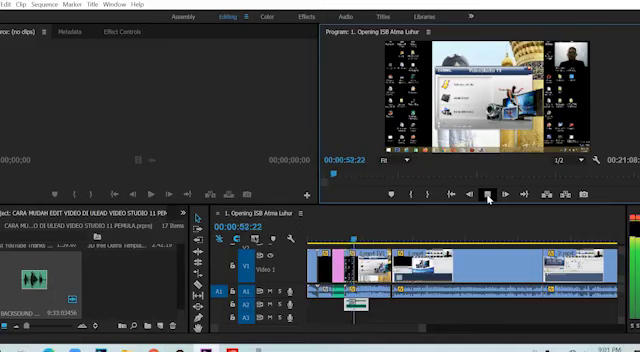
pyautogui.click(488, 197)
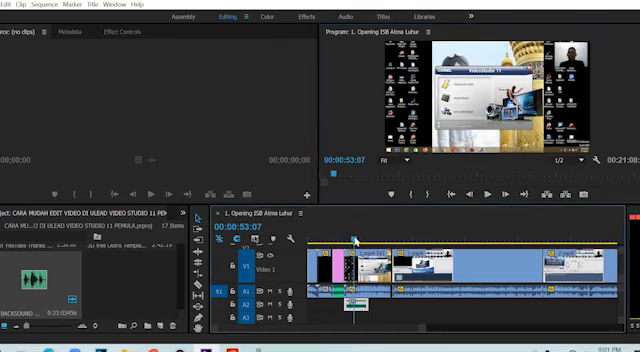
pyautogui.moveTo(354, 240); pyautogui.dragTo(358, 240)
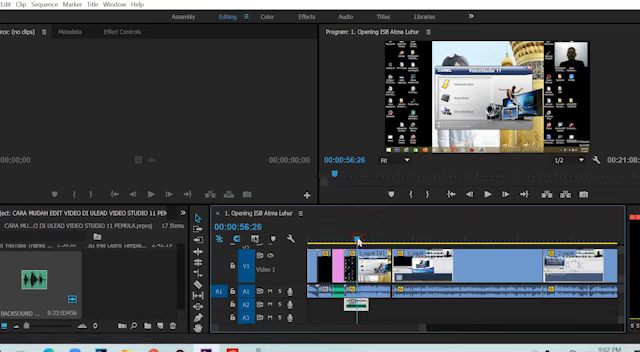
pyautogui.click(360, 240)
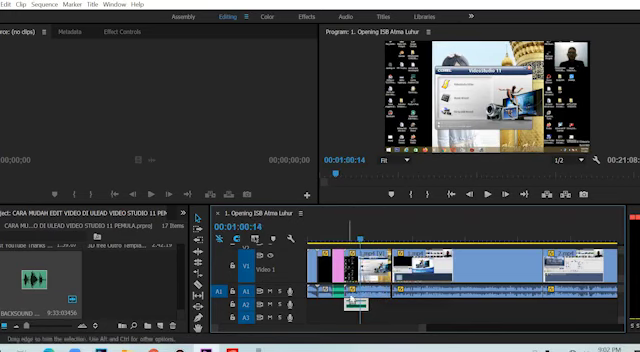
pyautogui.moveTo(350, 332); pyautogui.dragTo(362, 333)
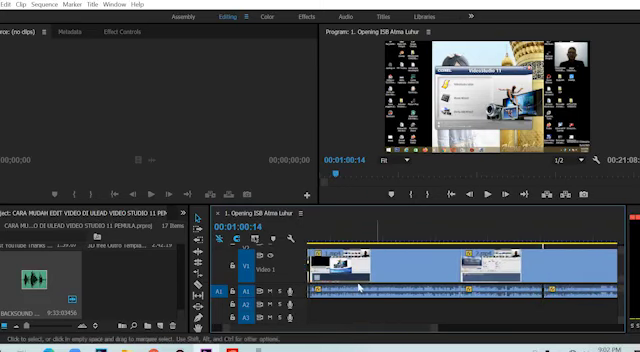
pyautogui.moveTo(403, 330); pyautogui.dragTo(515, 336)
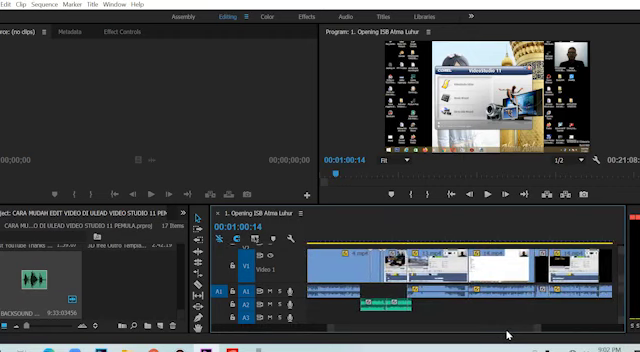
pyautogui.click(461, 242)
pyautogui.moveTo(461, 242); pyautogui.dragTo(435, 242)
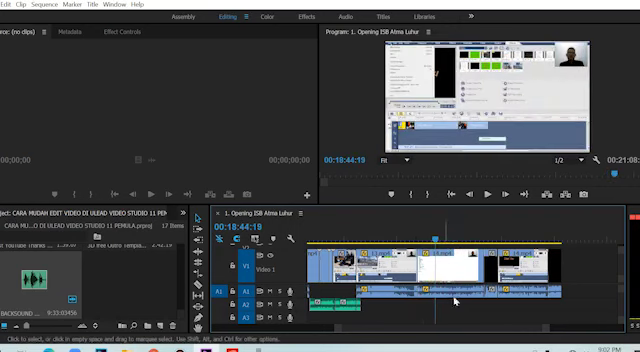
pyautogui.moveTo(325, 242); pyautogui.dragTo(321, 242)
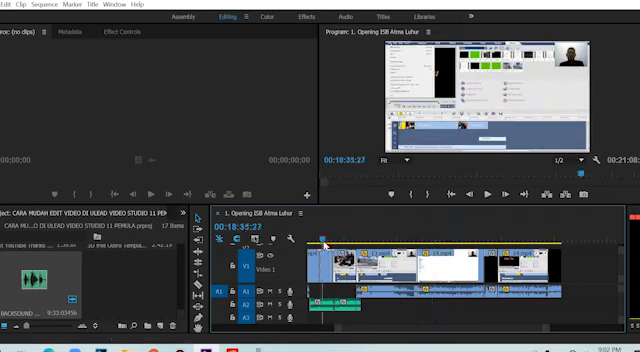
pyautogui.click(385, 242)
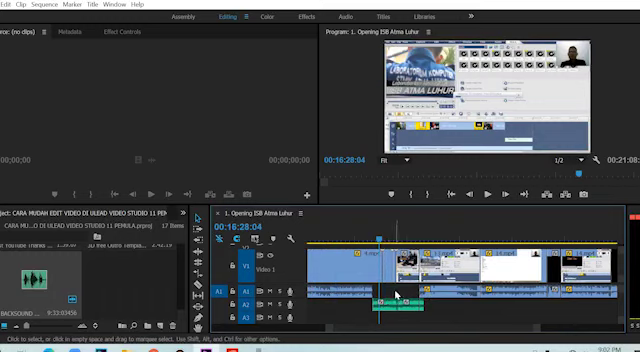
pyautogui.click(484, 196)
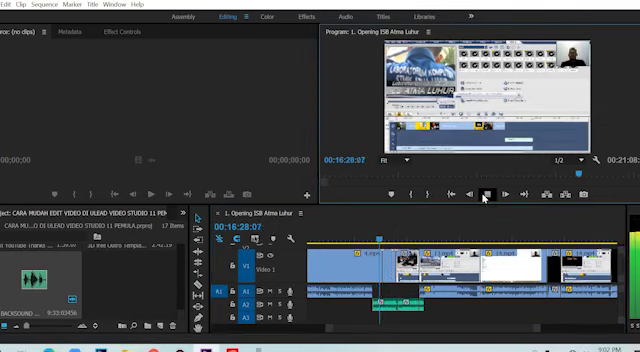
pyautogui.click(486, 194)
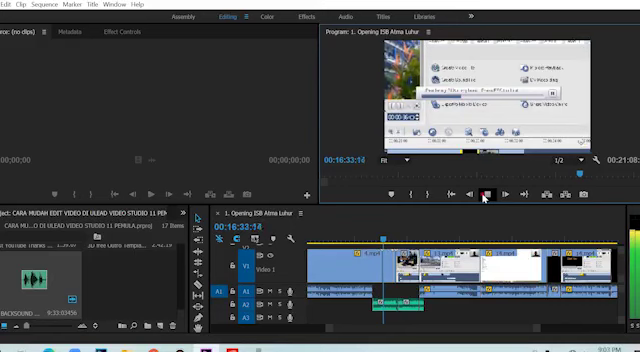
pyautogui.click(486, 196)
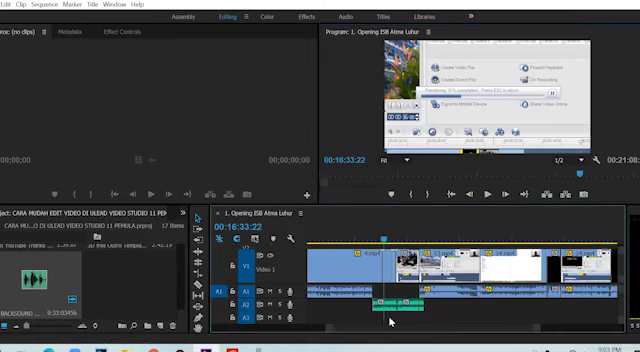
pyautogui.moveTo(432, 328); pyautogui.dragTo(310, 340)
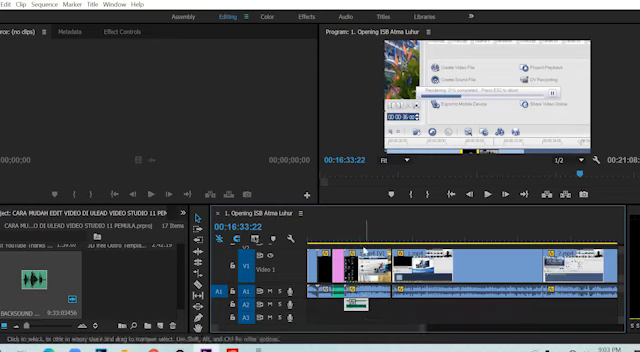
# - Switch to the Audio workspace and play from about 47 seconds to watch A1 and A2 levels
pyautogui.moveTo(355, 243); pyautogui.dragTo(349, 243)
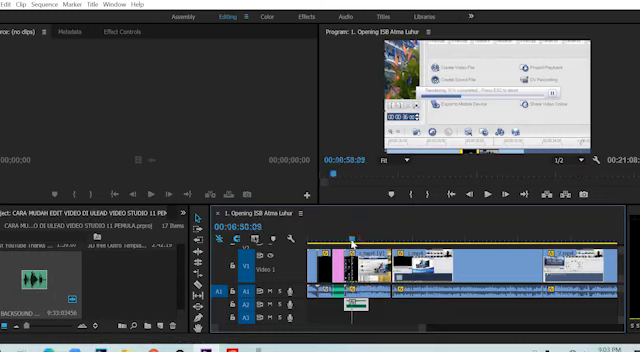
pyautogui.click(347, 17)
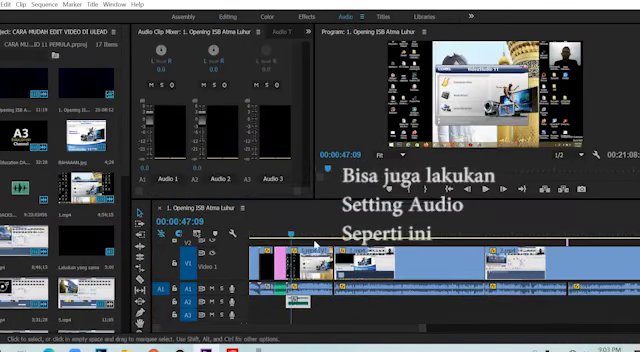
pyautogui.press('space')
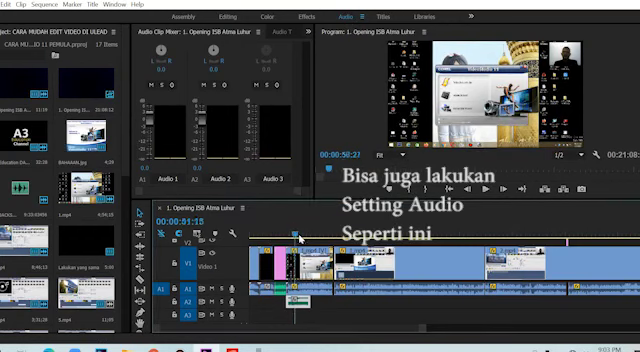
pyautogui.press('space')
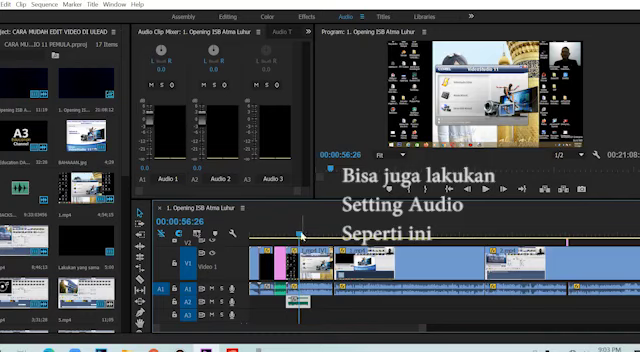
pyautogui.moveTo(300, 236)
pyautogui.mouseDown()
pyautogui.moveTo(313, 236)
pyautogui.moveTo(292, 236)
pyautogui.mouseUp()
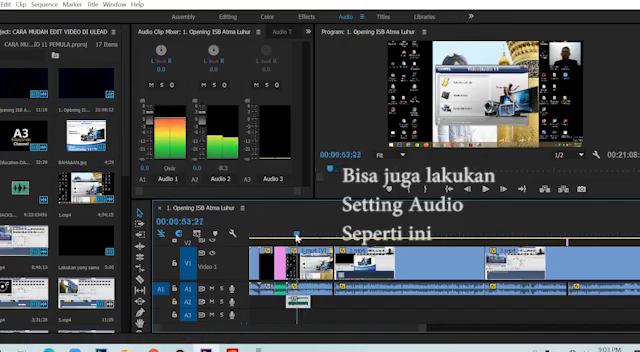